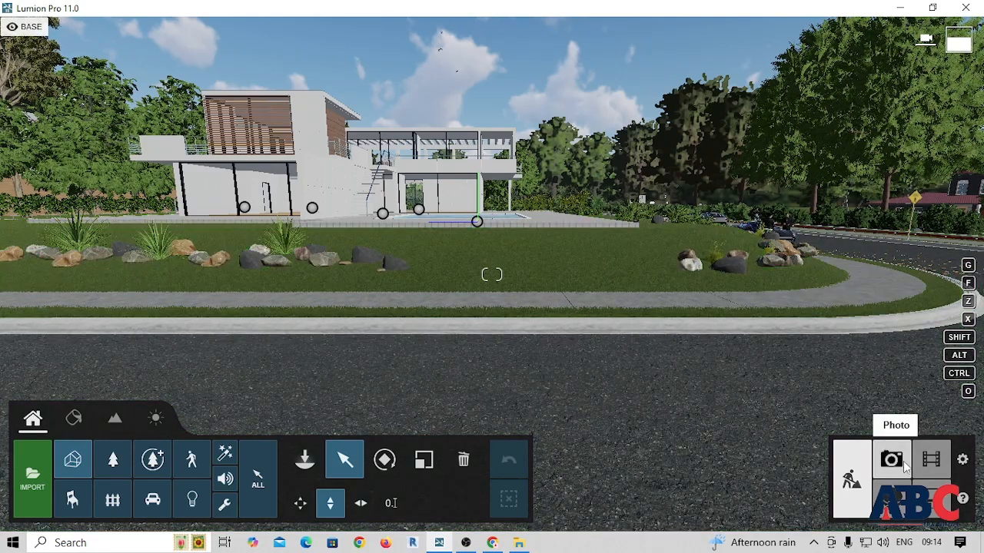
Step: Start recording a new movie clip in slot 2 and level the camera horizontally at a 1.60 m eye level
click(933, 465)
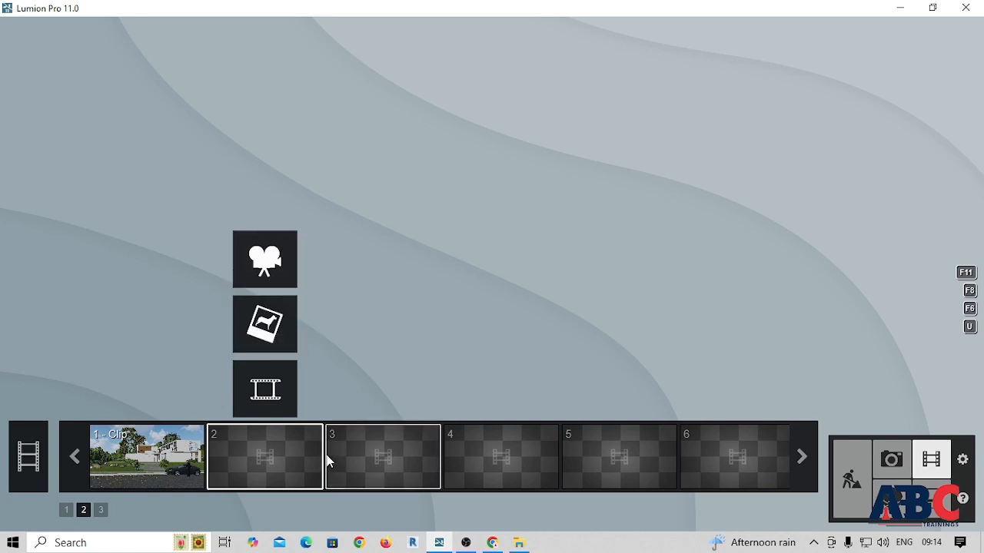
click(282, 270)
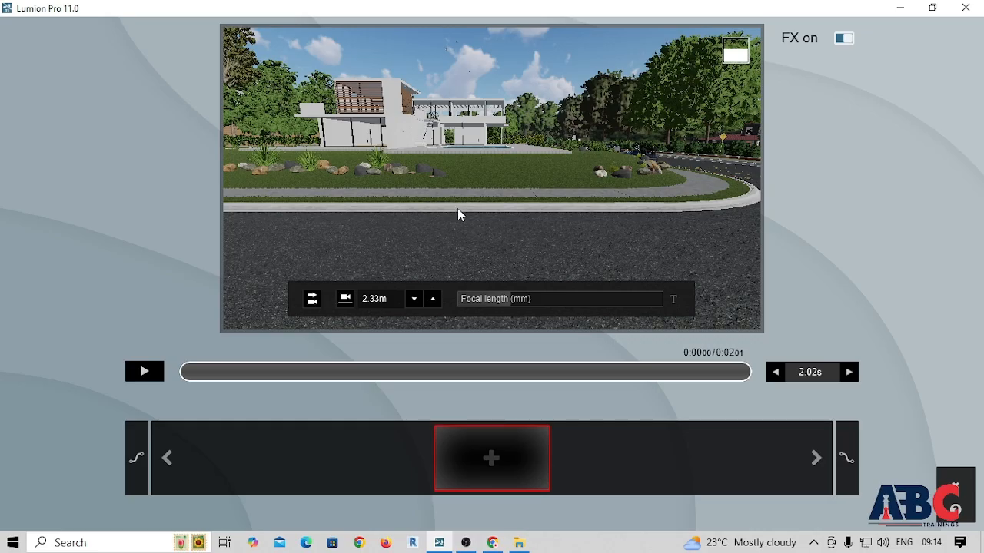
scroll(459, 213, up, 1)
mouse_move(453, 215)
right_down()
mouse_move(440, 170)
mouse_move(439, 206)
right_up()
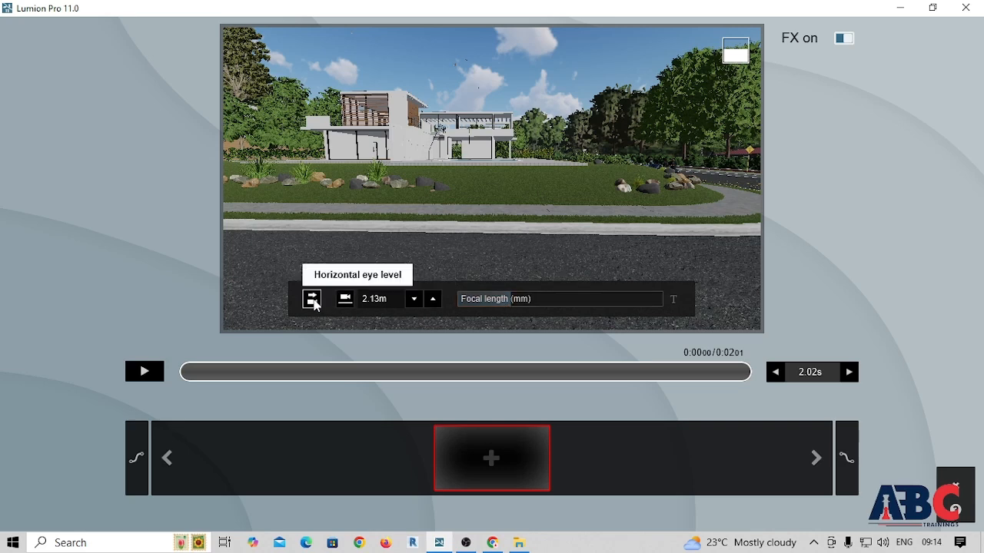
click(315, 304)
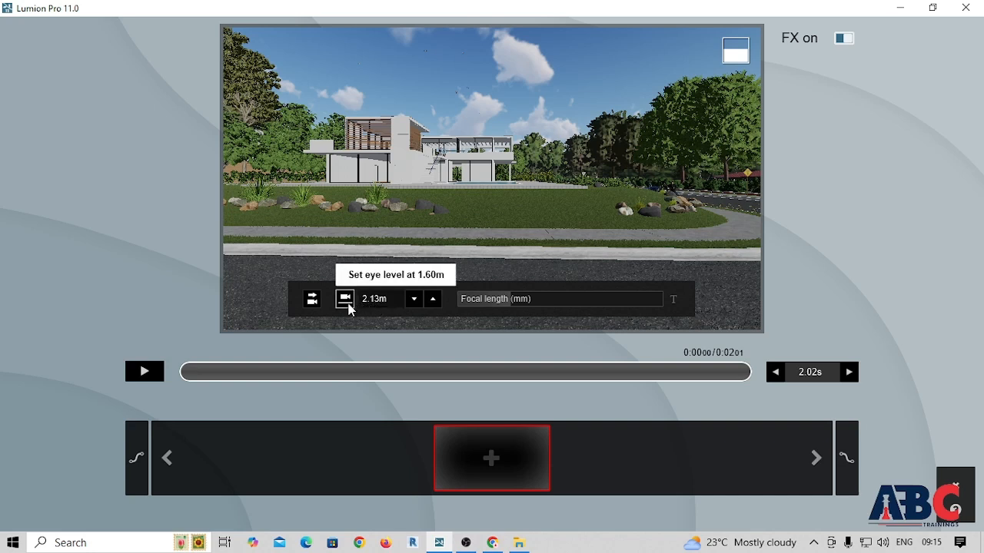
click(351, 305)
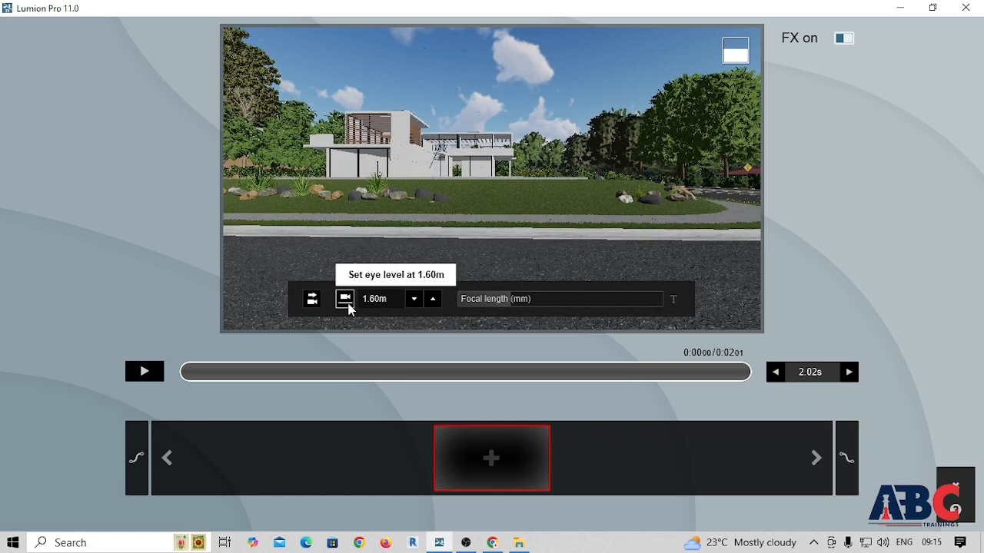
Step: Increase the focal length, frame the whole house from across the road, and add the first camera keyframe
mouse_move(500, 302)
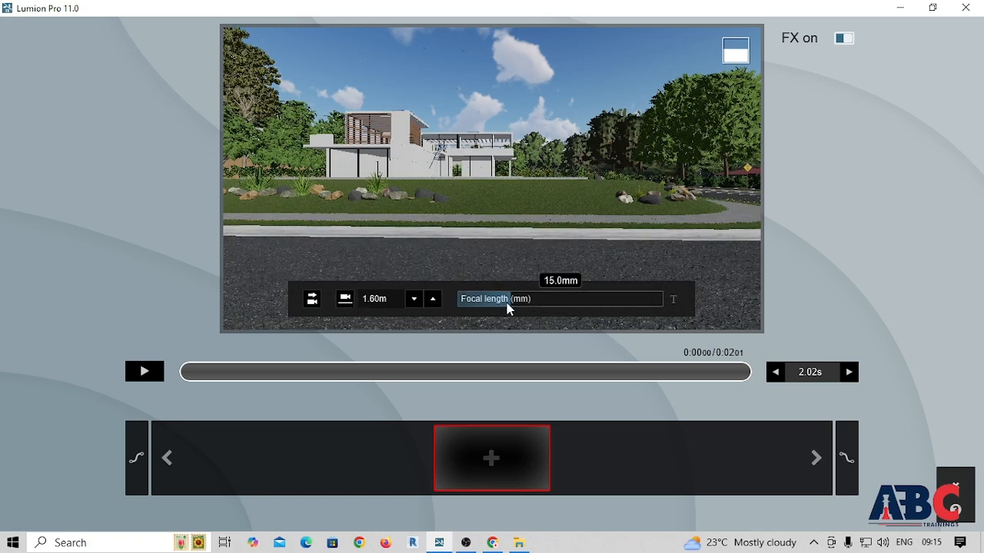
drag(513, 305, 545, 313)
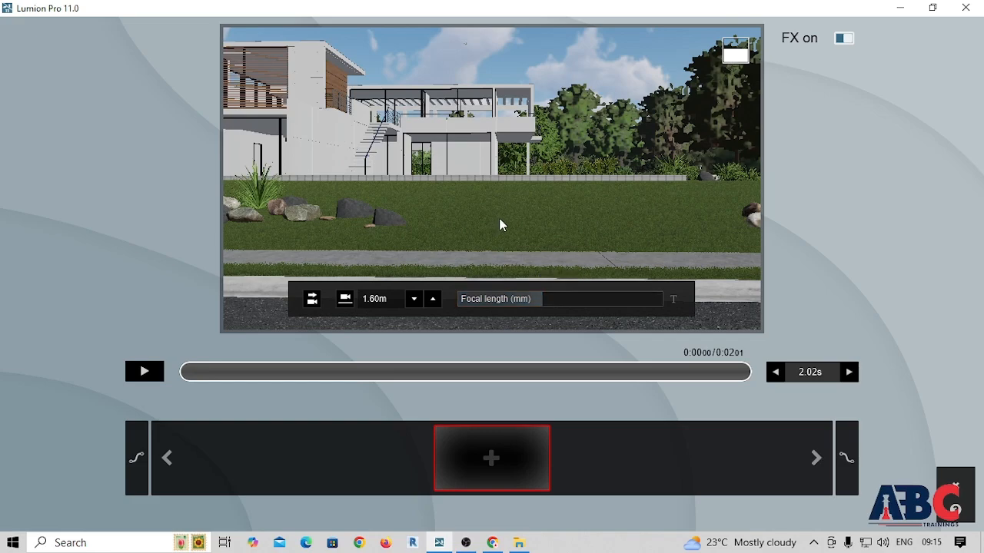
mouse_move(500, 222)
right_down()
mouse_move(492, 178)
mouse_move(498, 221)
right_up()
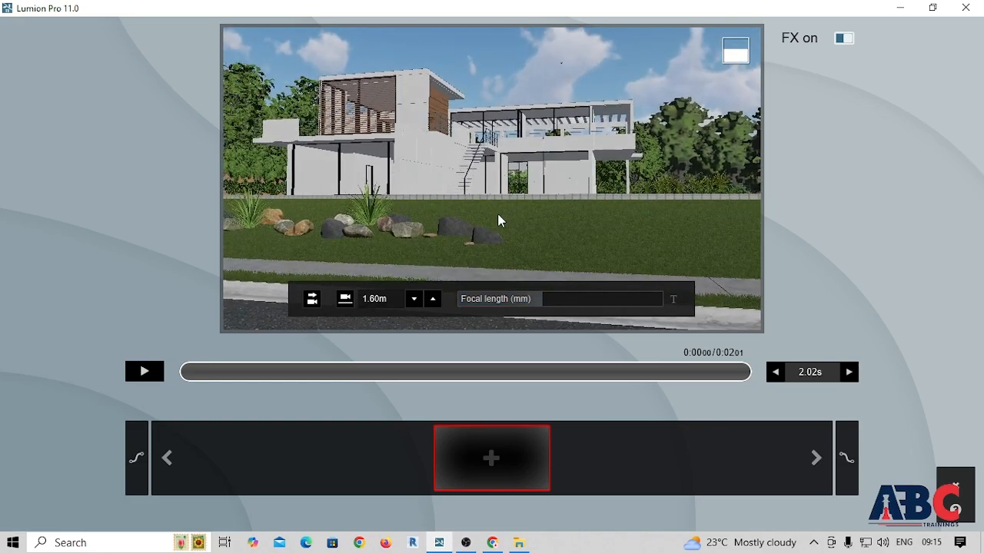
scroll(497, 221, down, 3)
scroll(498, 220, up, 2)
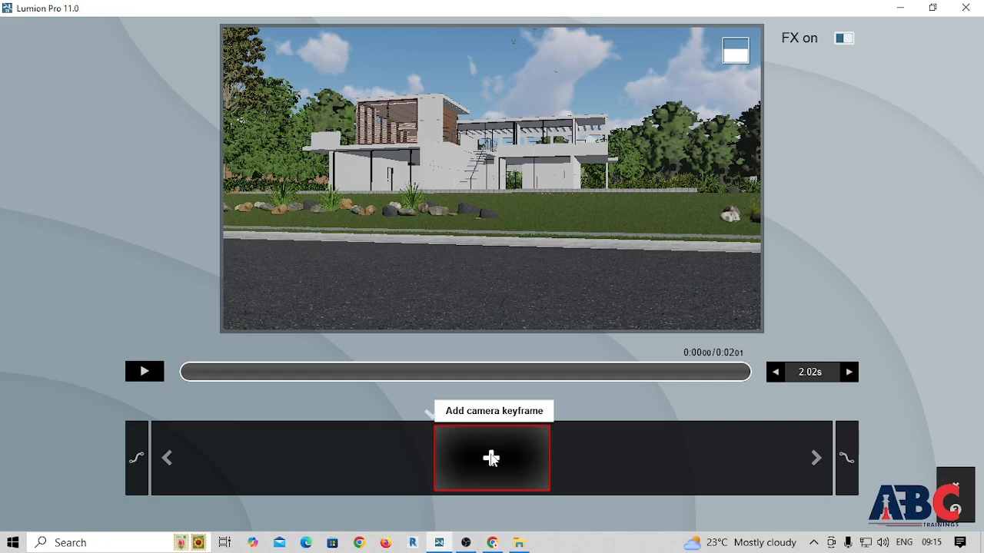
click(491, 458)
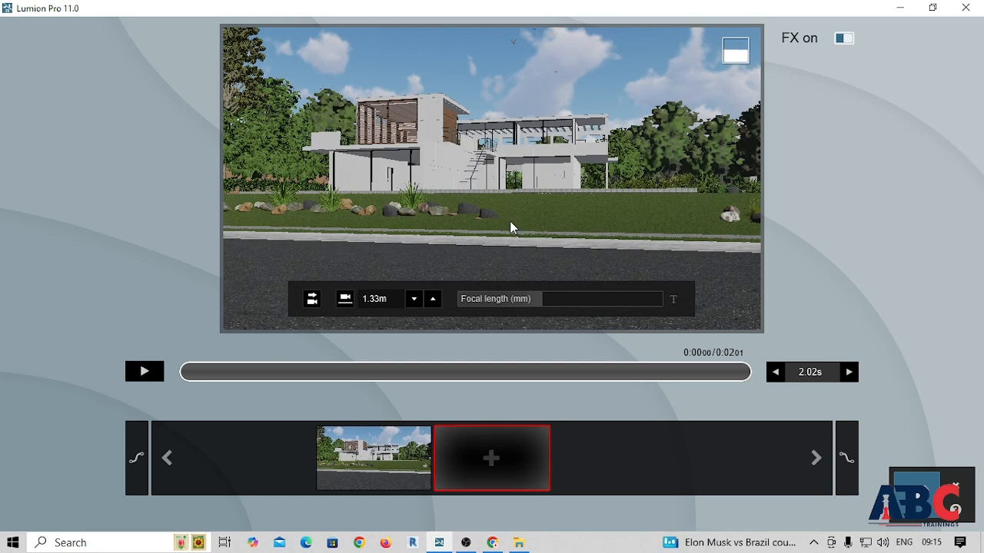
Step: Move the camera sideways along the road toward the corner rocks and add a second camera keyframe
mouse_move(615, 238)
right_down()
mouse_move(547, 235)
mouse_move(507, 269)
mouse_move(506, 209)
mouse_move(538, 231)
mouse_move(619, 238)
right_up()
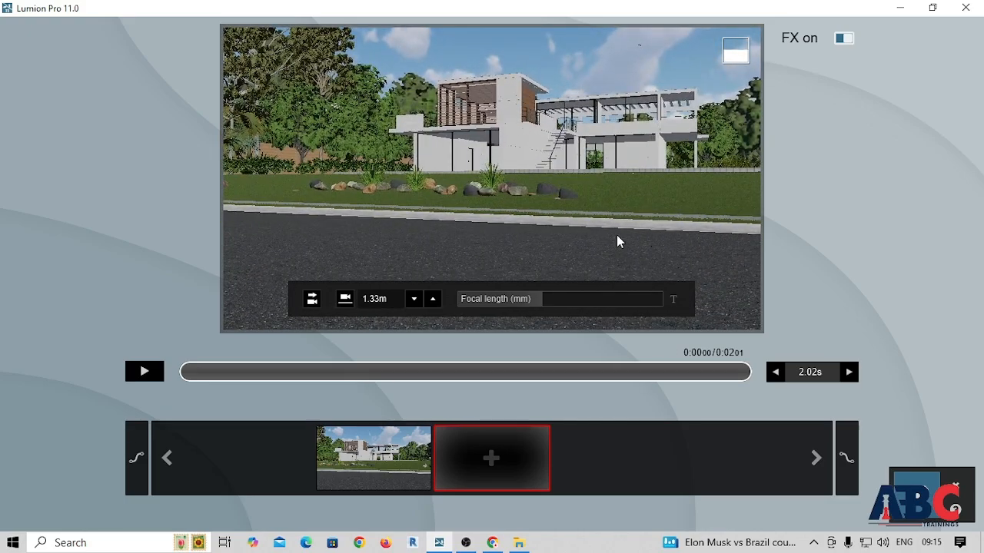
key(d)
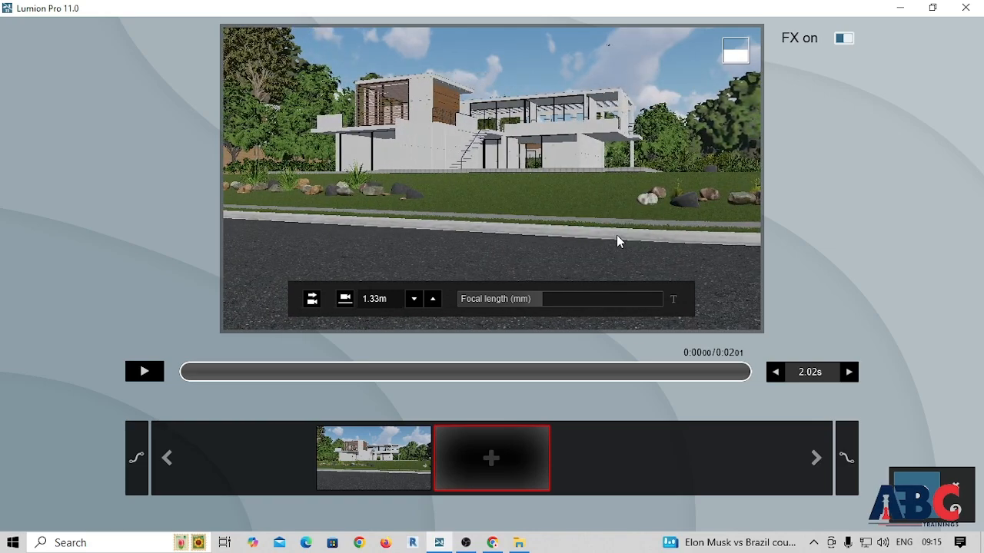
key(d)
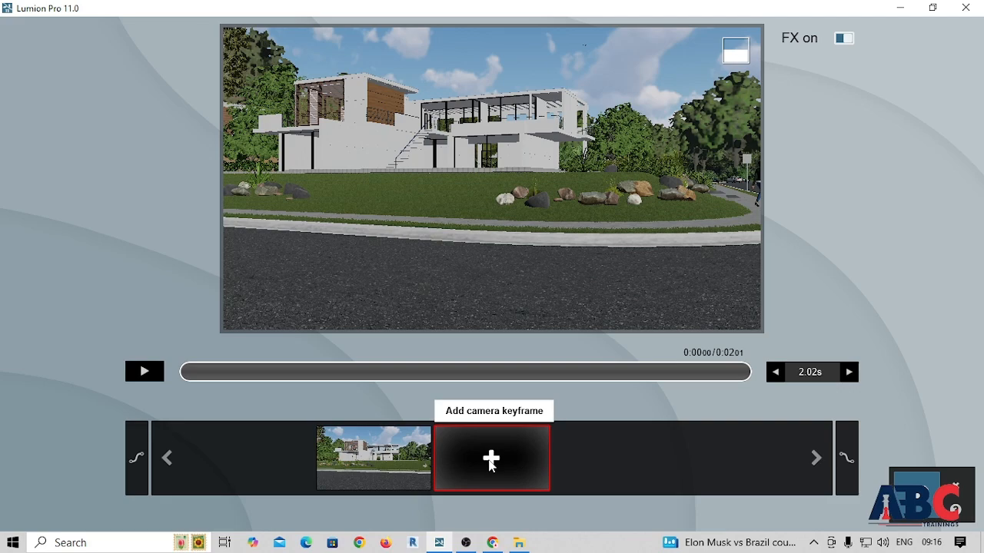
click(490, 461)
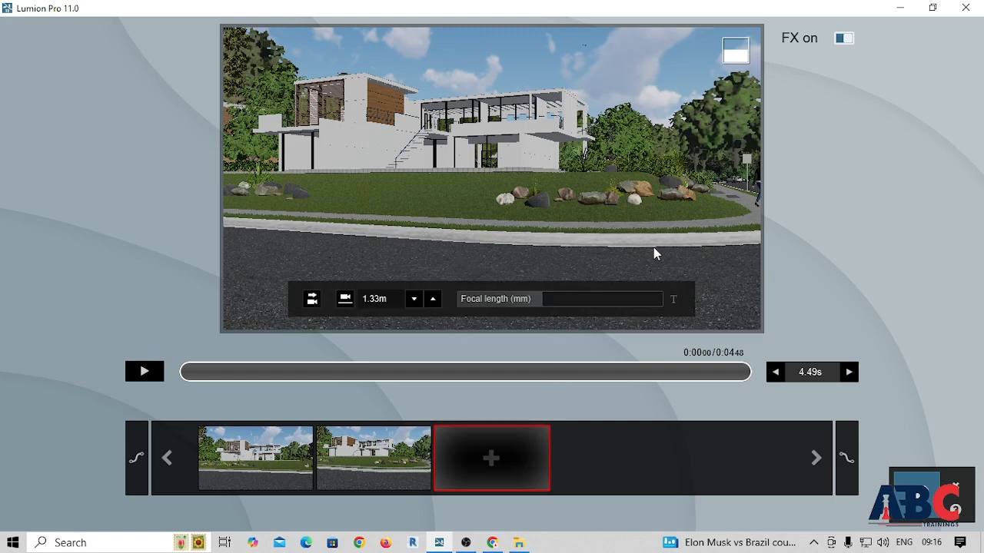
Step: Move the camera farther around the corner until the entrance steps are in frame and add a third camera keyframe
key(d)
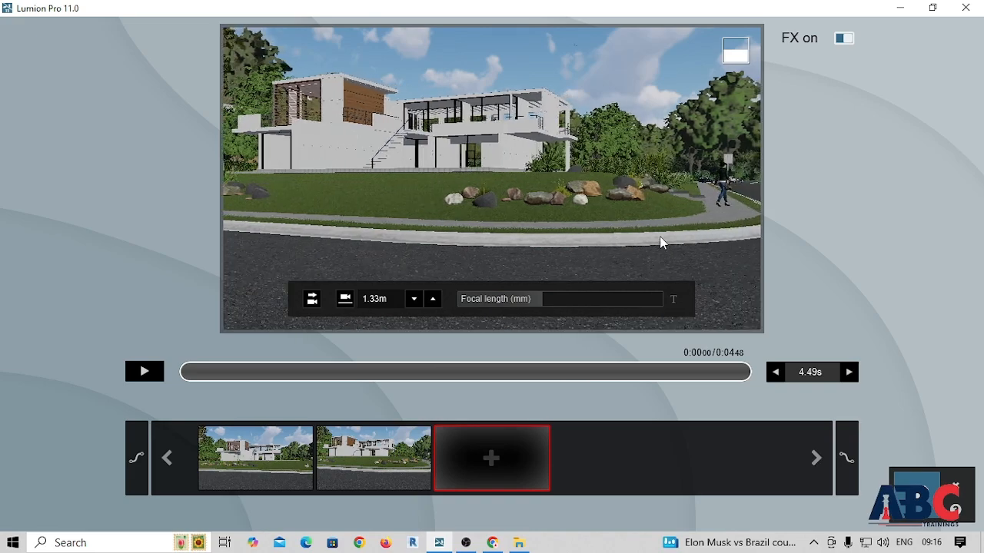
mouse_move(668, 236)
right_down()
mouse_move(594, 237)
mouse_move(514, 261)
mouse_move(527, 268)
mouse_move(526, 208)
mouse_move(671, 236)
right_up()
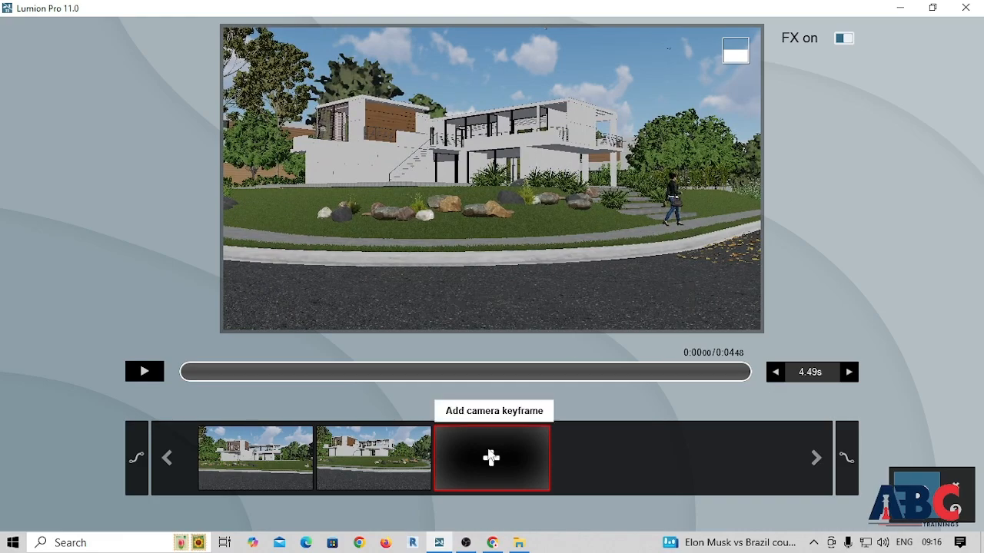
click(492, 459)
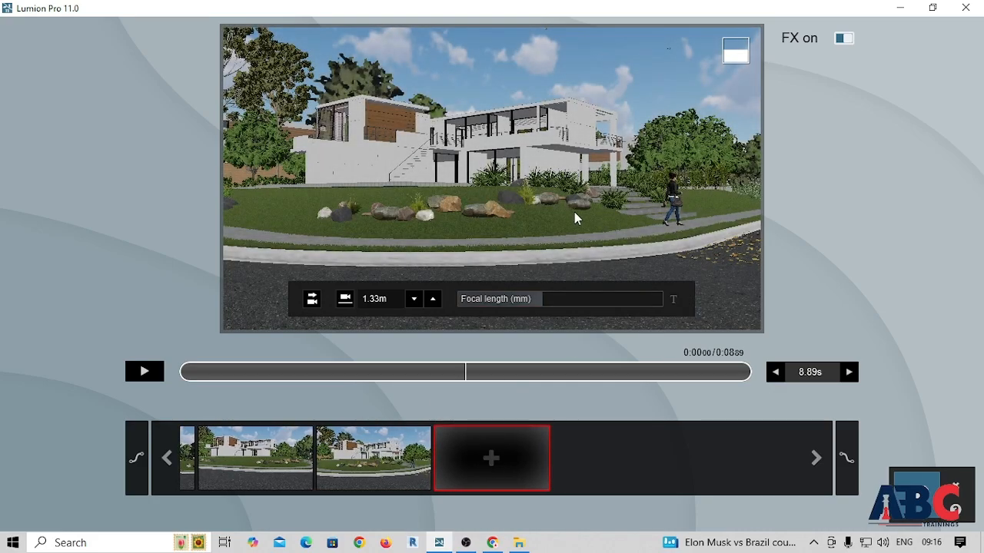
Step: Bring the camera around to face the entrance steps and the parked black car, and add a fourth camera keyframe
key(a)
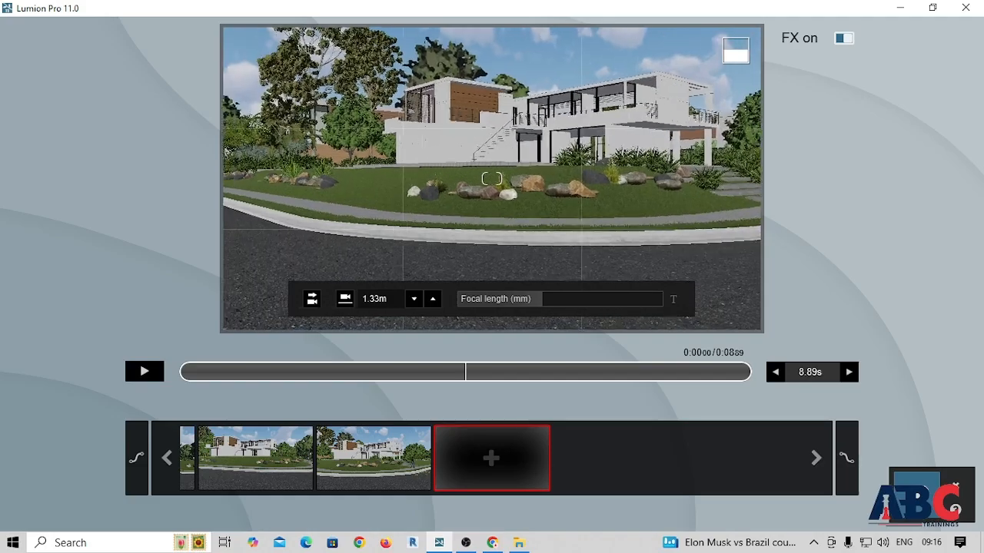
key(d)
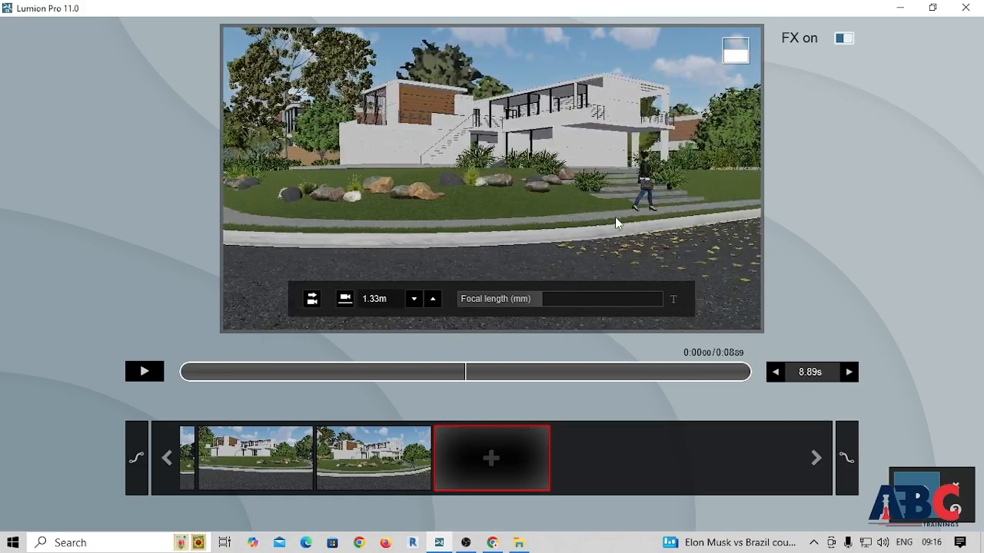
mouse_move(492, 179)
right_down()
mouse_move(415, 168)
mouse_move(331, 180)
mouse_move(361, 138)
right_up()
right_drag(583, 222, 606, 216)
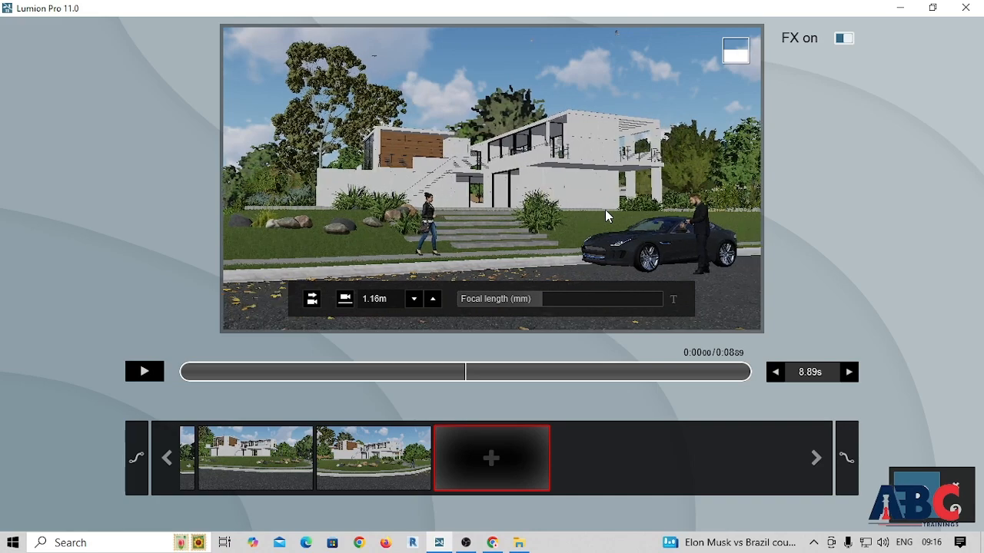
click(492, 471)
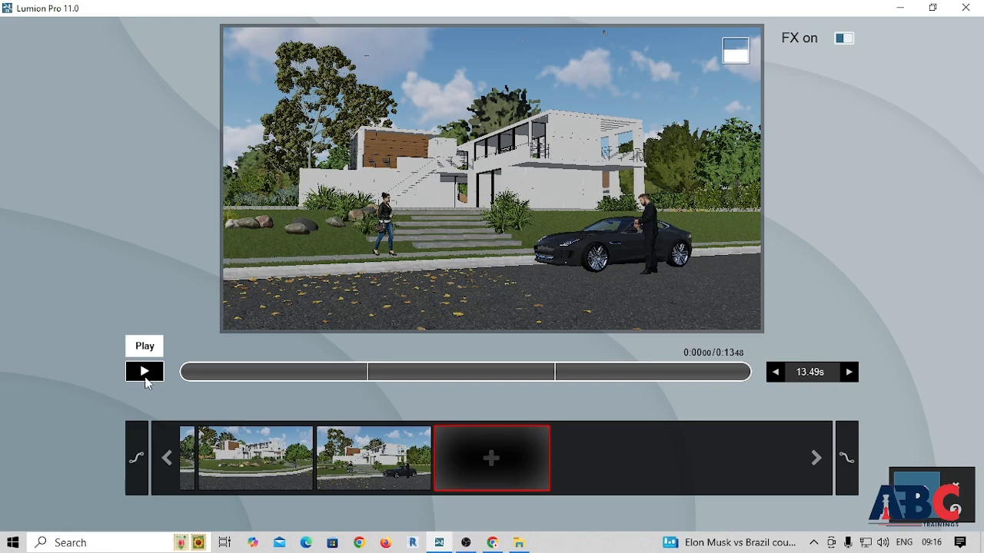
Step: Play back the camera path and lengthen the clip to 23.49 seconds
click(143, 372)
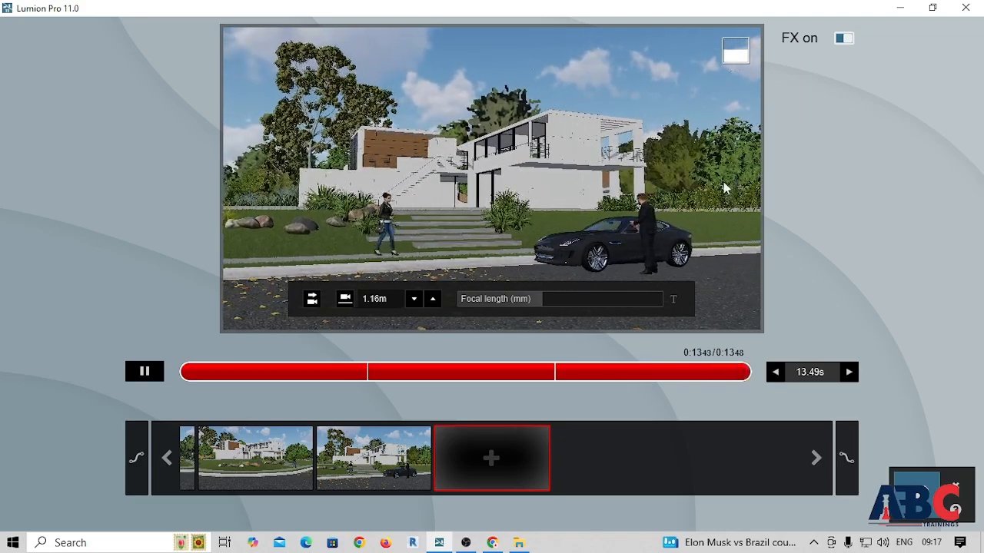
click(850, 374)
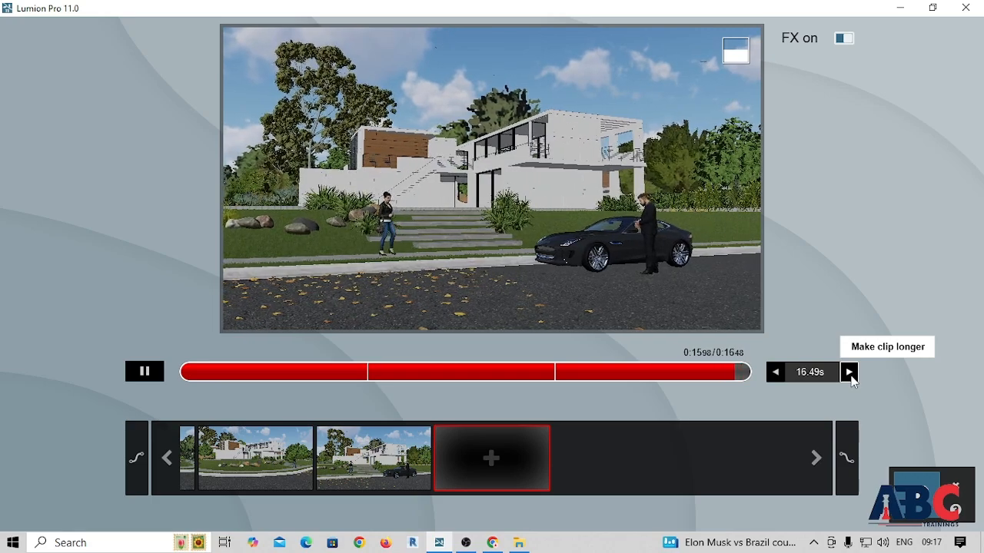
click(849, 373)
click(849, 373)
click(849, 373)
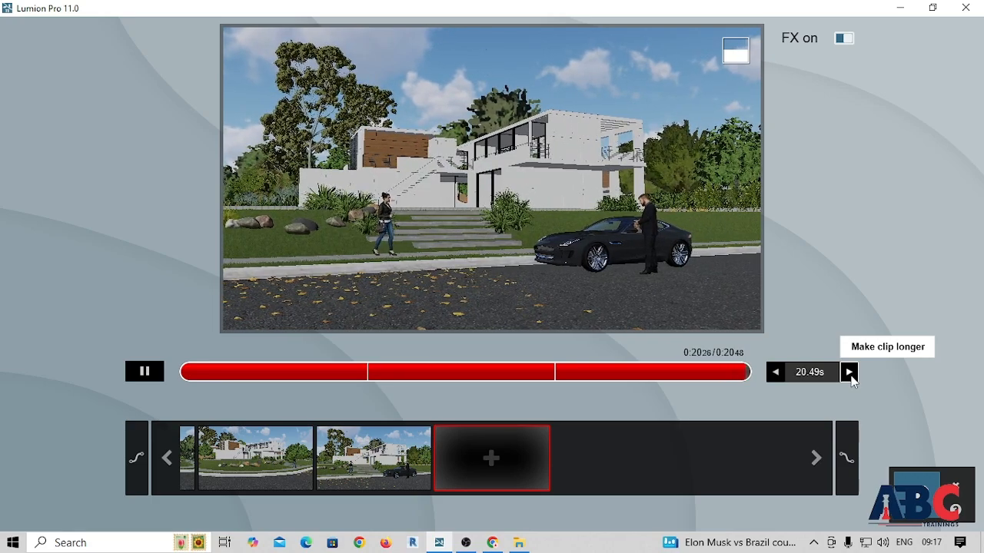
click(850, 374)
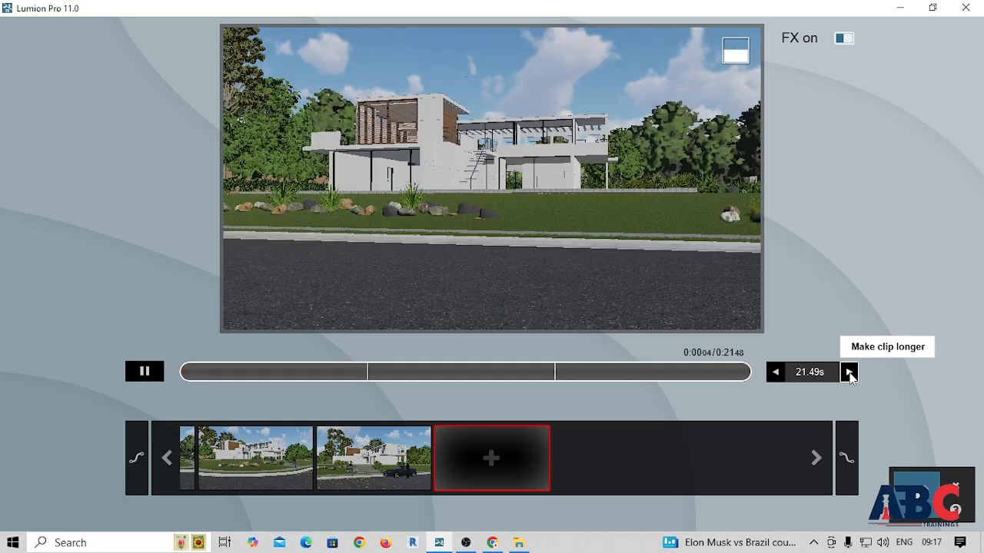
click(849, 373)
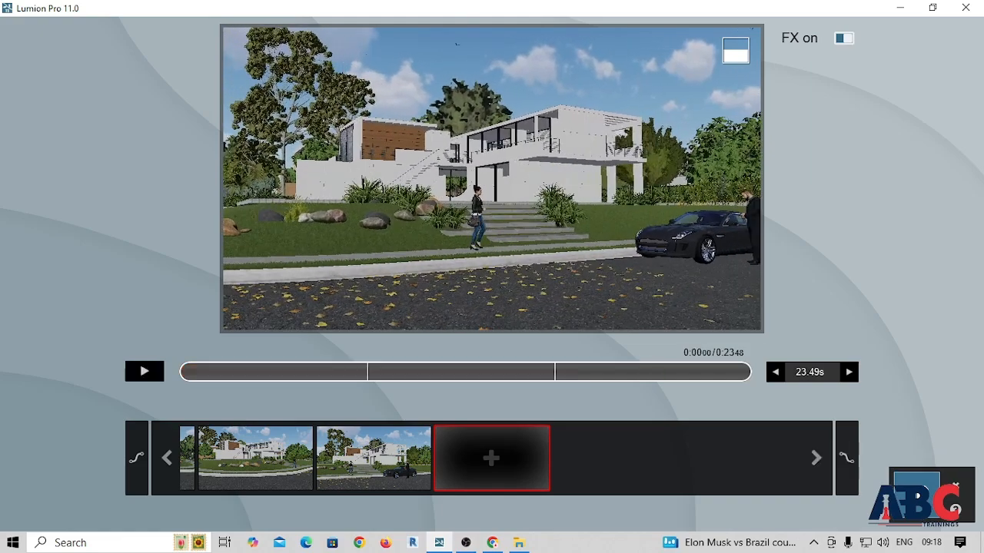
Step: Save the recorded clip and choose Custom Style as its style
click(916, 492)
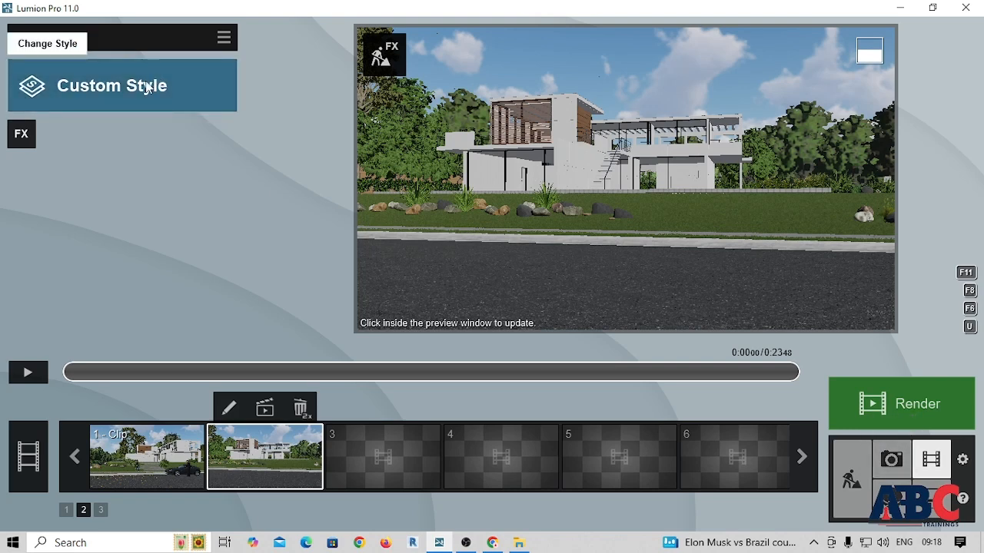
click(109, 96)
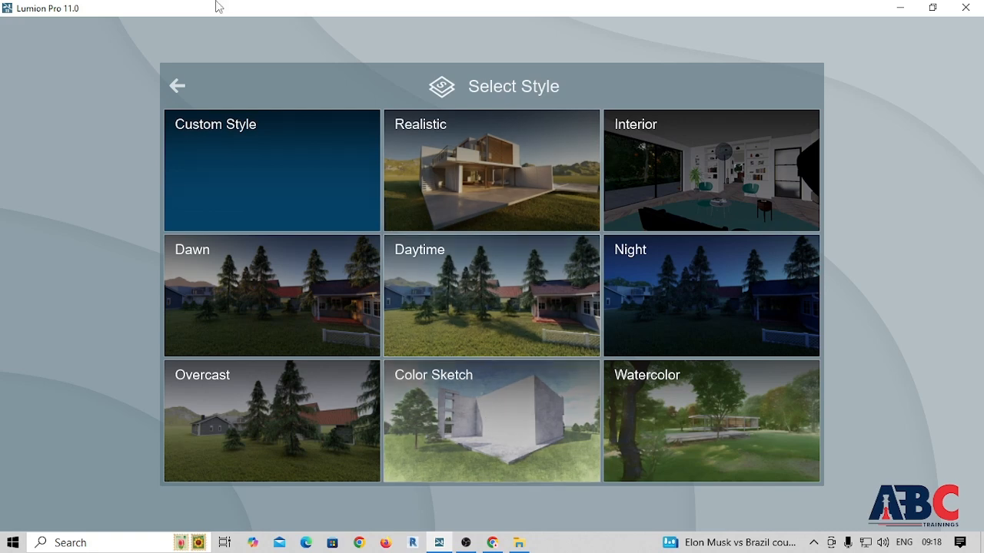
click(220, 193)
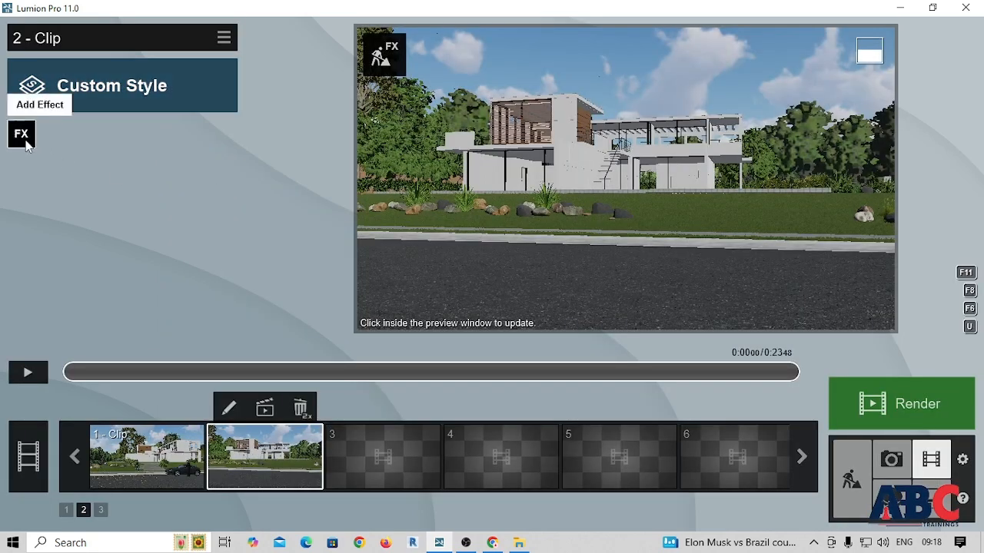
Step: Add the Sky and Clouds effect from the Sky category to the second clip
click(22, 136)
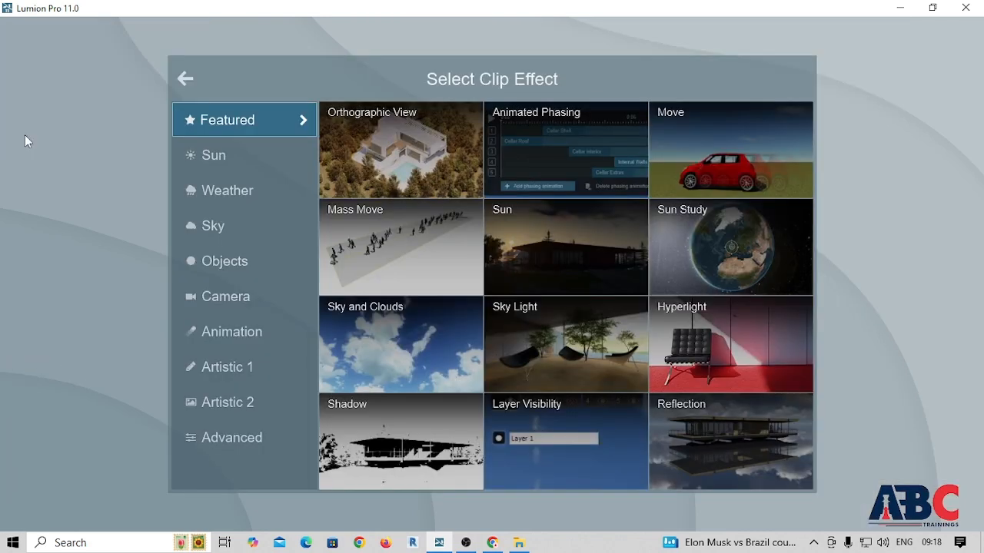
click(223, 155)
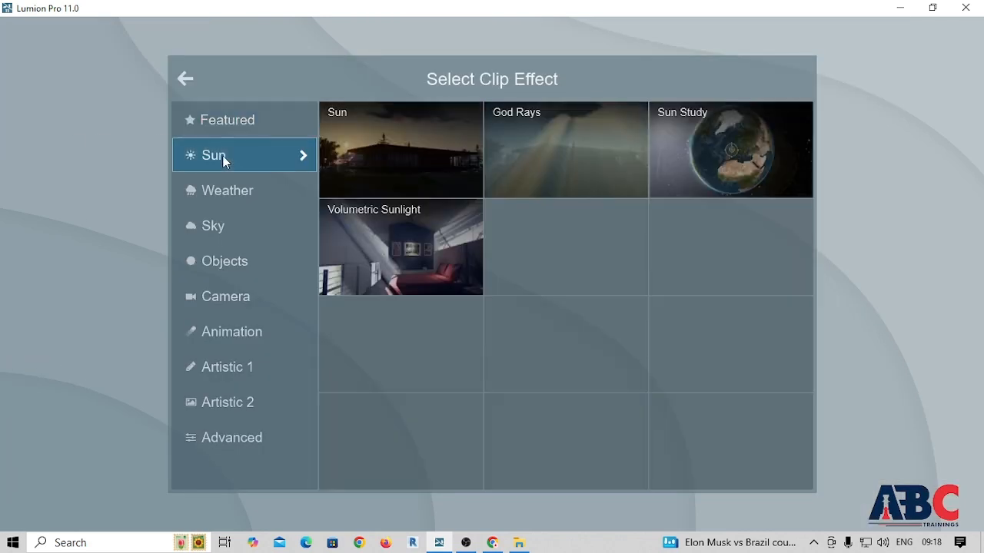
click(215, 233)
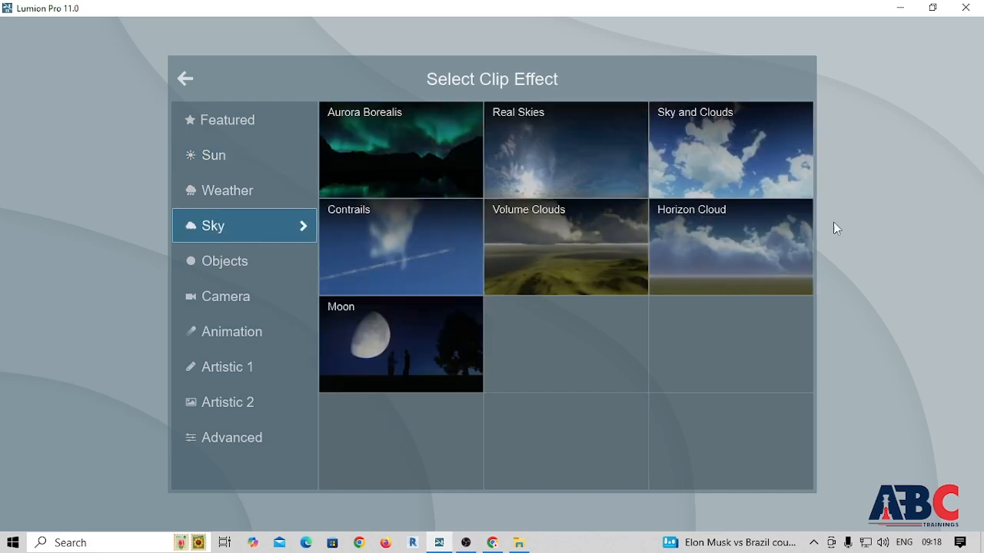
click(719, 164)
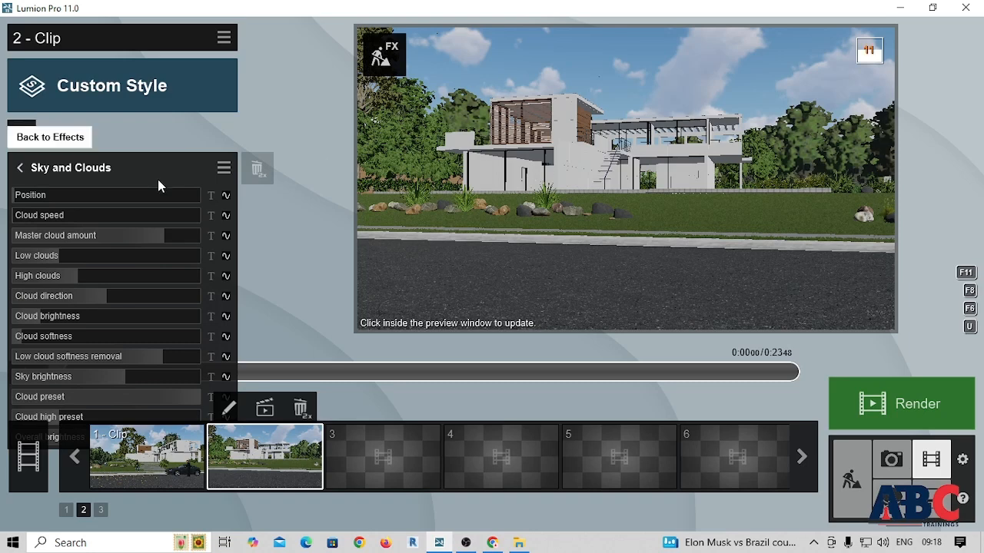
Step: Adjust the Sky and Clouds effect: trim master cloud amount slightly, set cloud speed to 1.0, and raise position, high clouds and cloud brightness
mouse_move(158, 246)
mouse_down()
mouse_move(143, 244)
mouse_move(163, 236)
mouse_up()
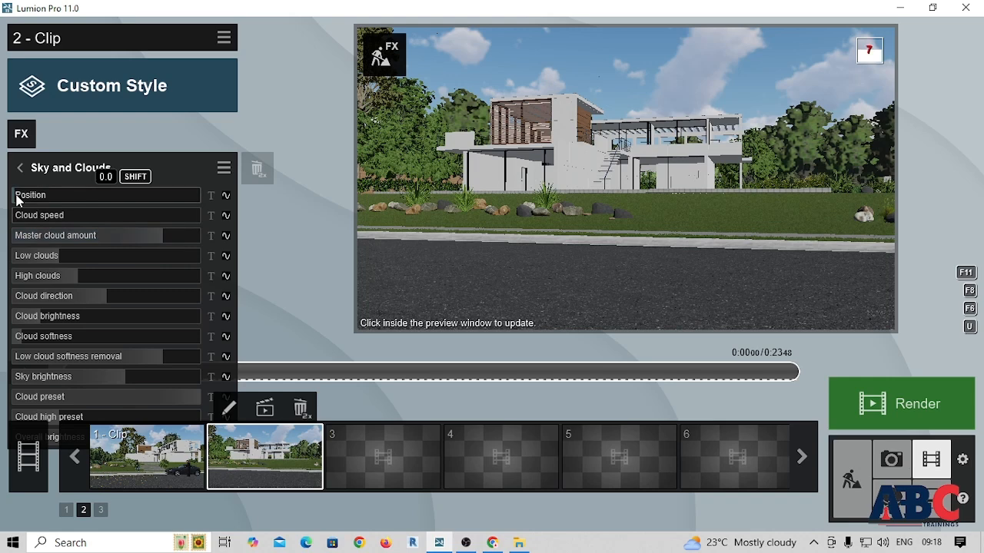
drag(17, 197, 60, 219)
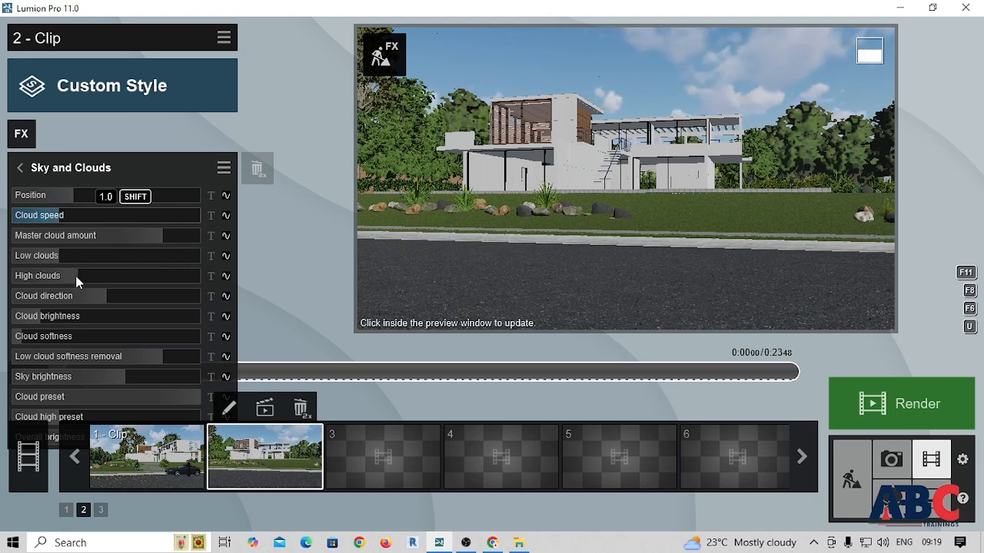
drag(77, 284, 114, 282)
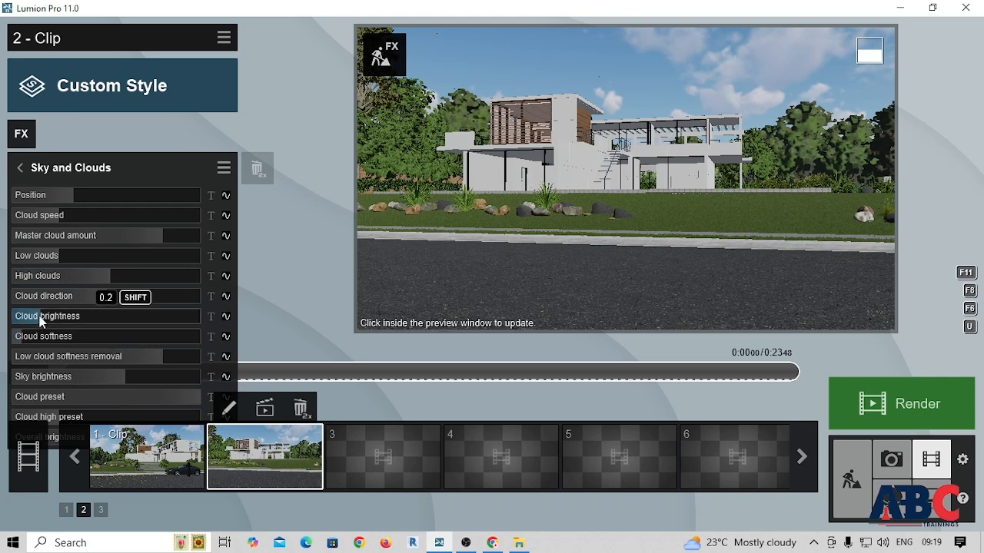
drag(38, 320, 149, 333)
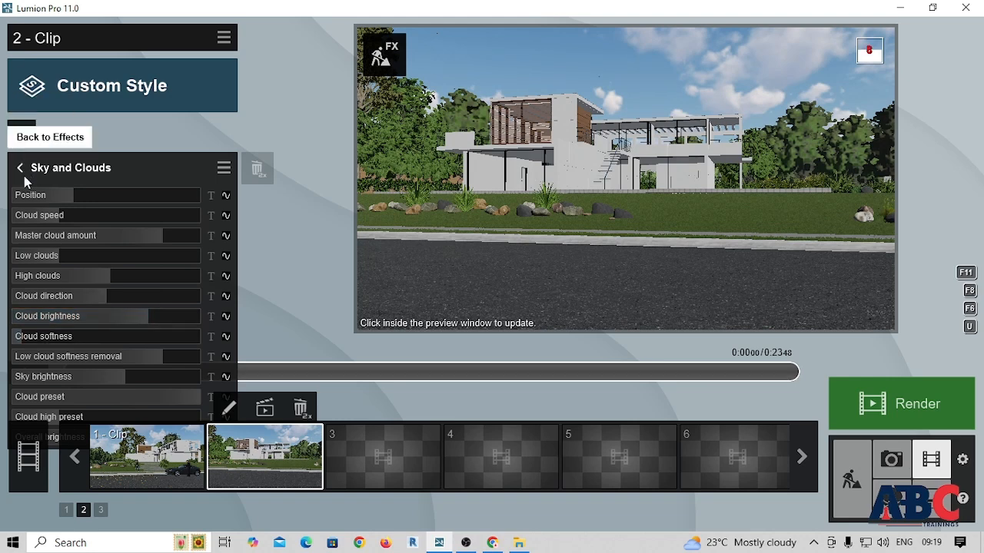
click(21, 168)
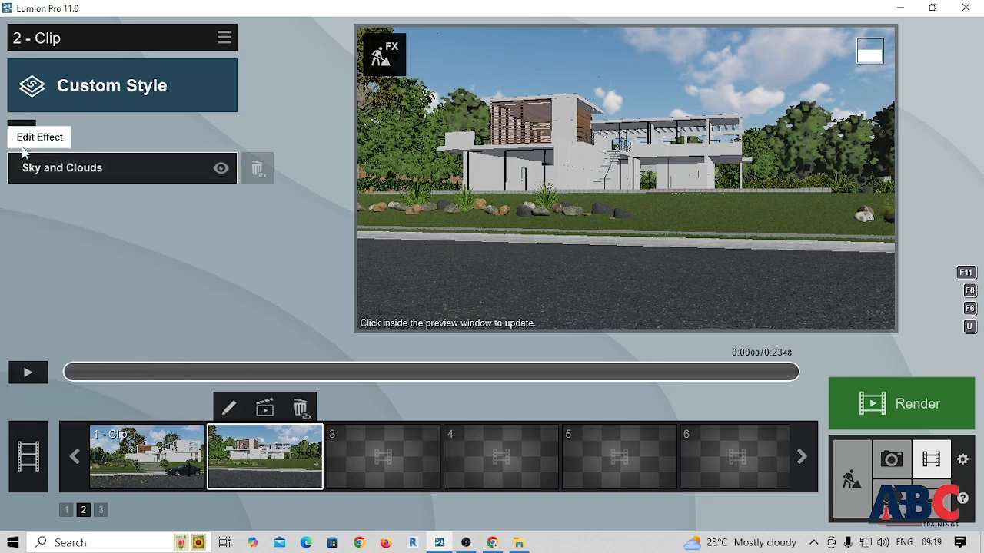
click(43, 178)
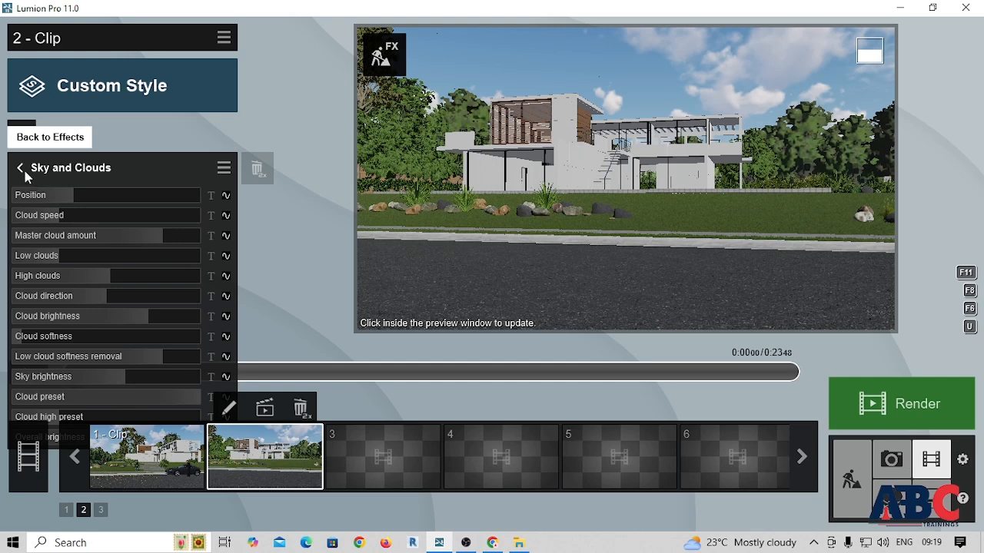
click(22, 169)
Step: Add the 2-Point Perspective effect from the Camera category to the second clip and set its amount to 0.4
click(18, 133)
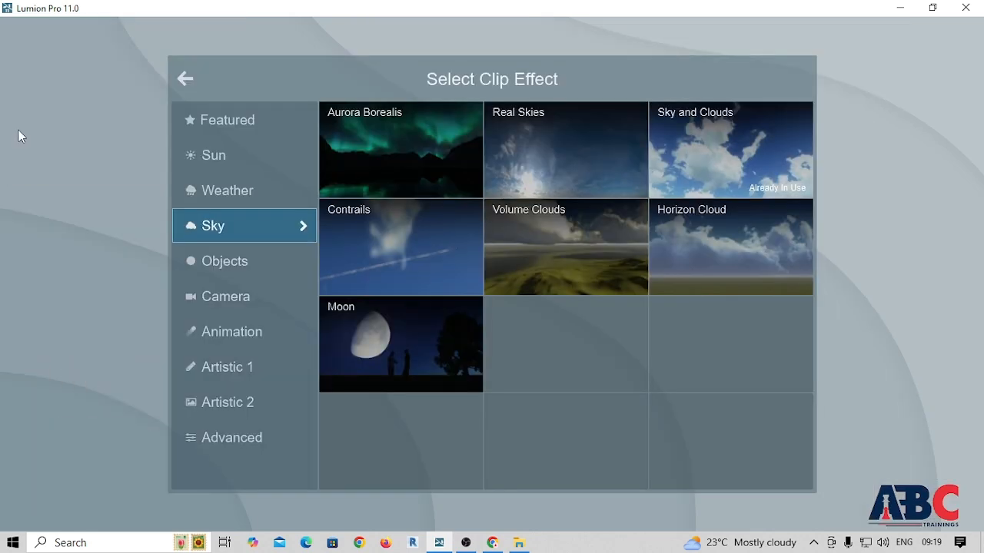
click(237, 302)
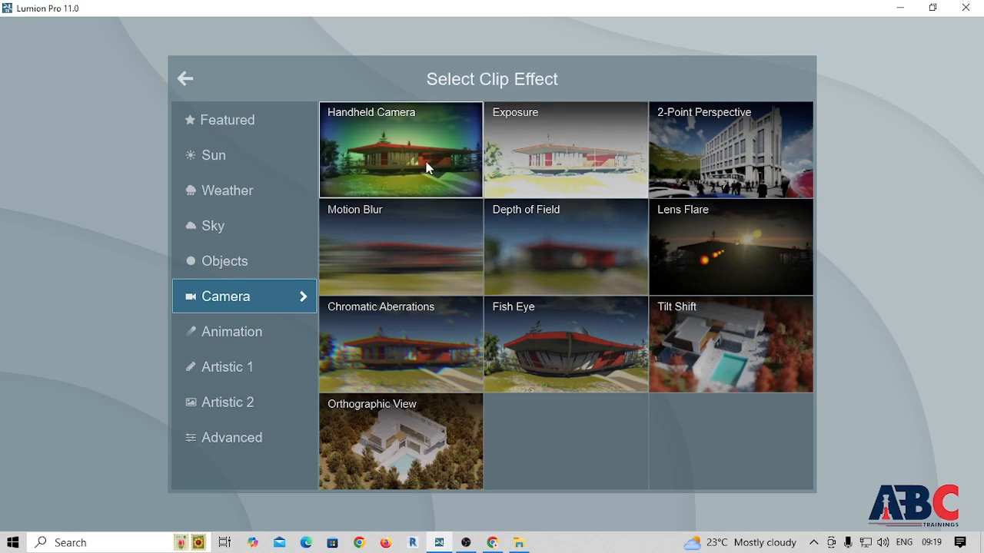
click(673, 166)
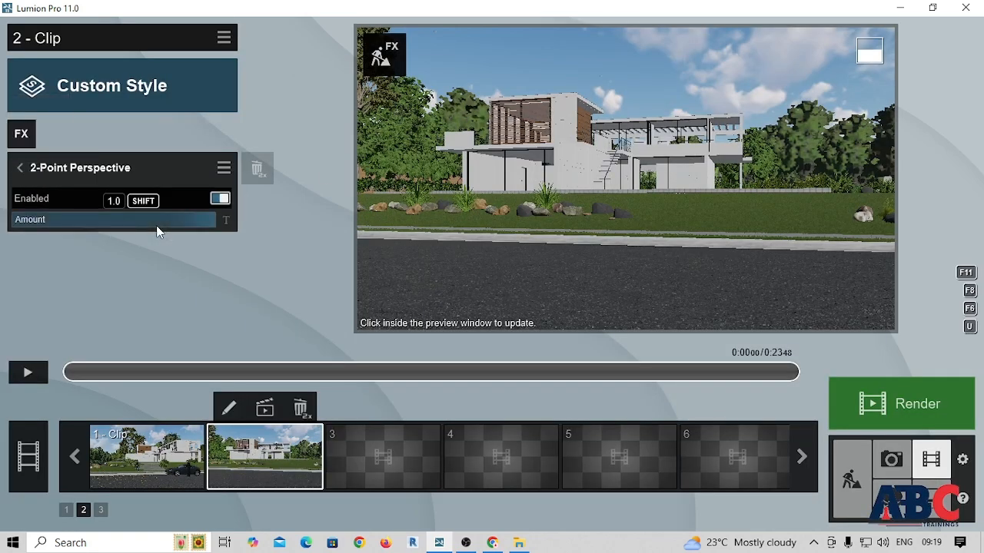
drag(159, 222, 99, 229)
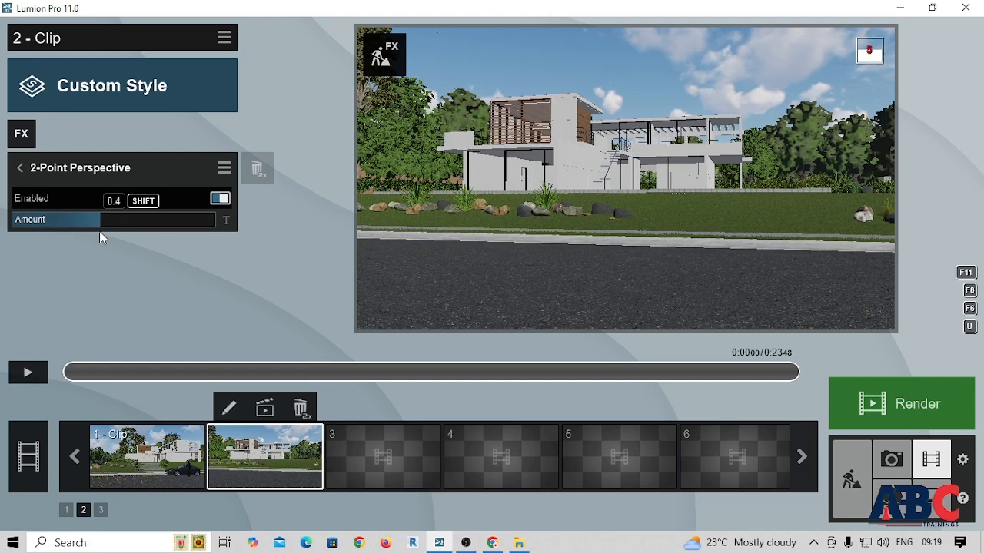
click(20, 166)
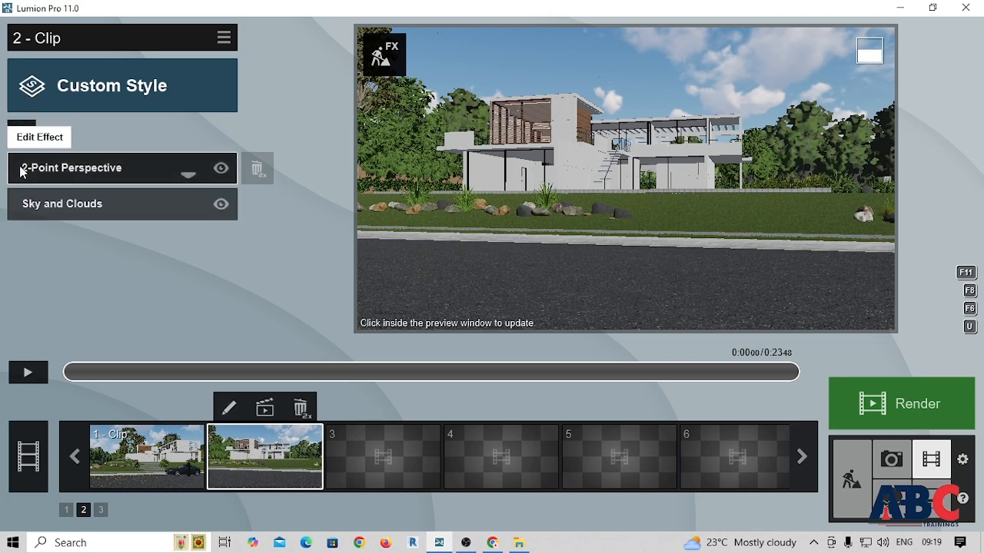
Step: Review the available camera effects, play back the second clip, and look over its copy, paste and clear options
click(25, 138)
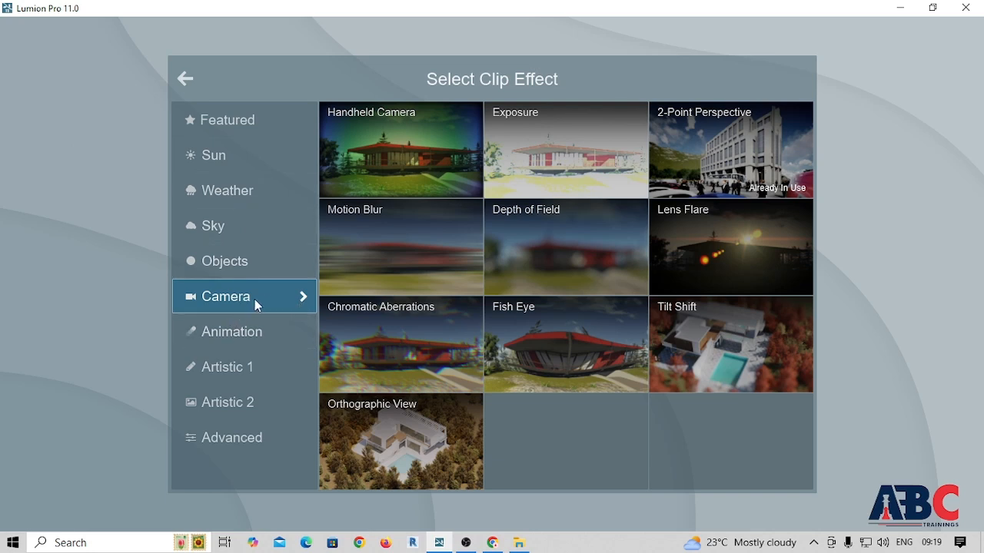
click(185, 79)
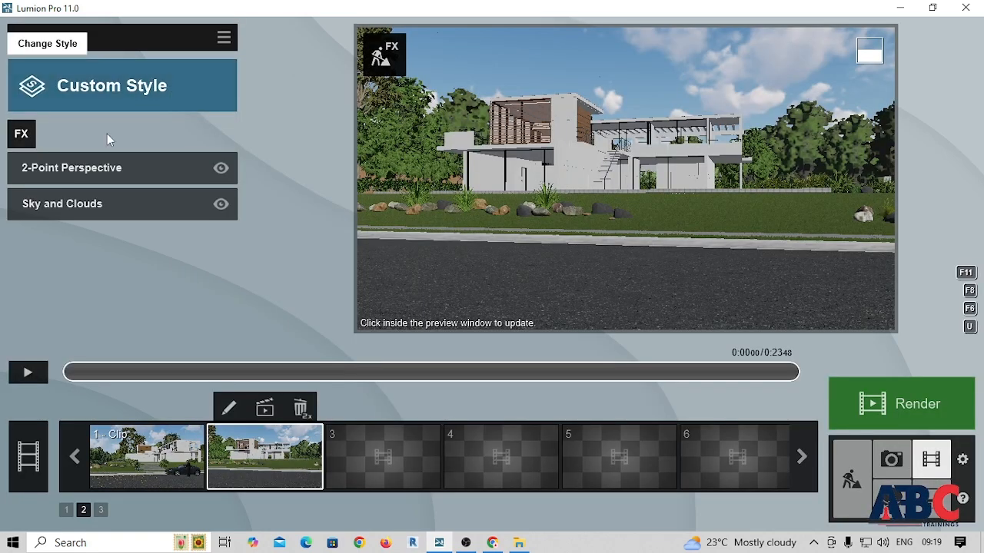
click(27, 374)
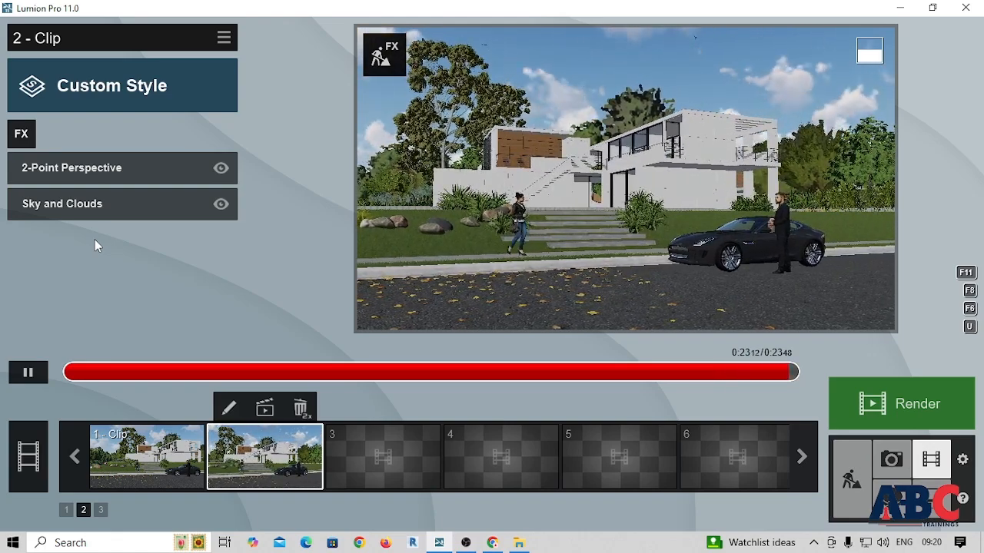
click(224, 39)
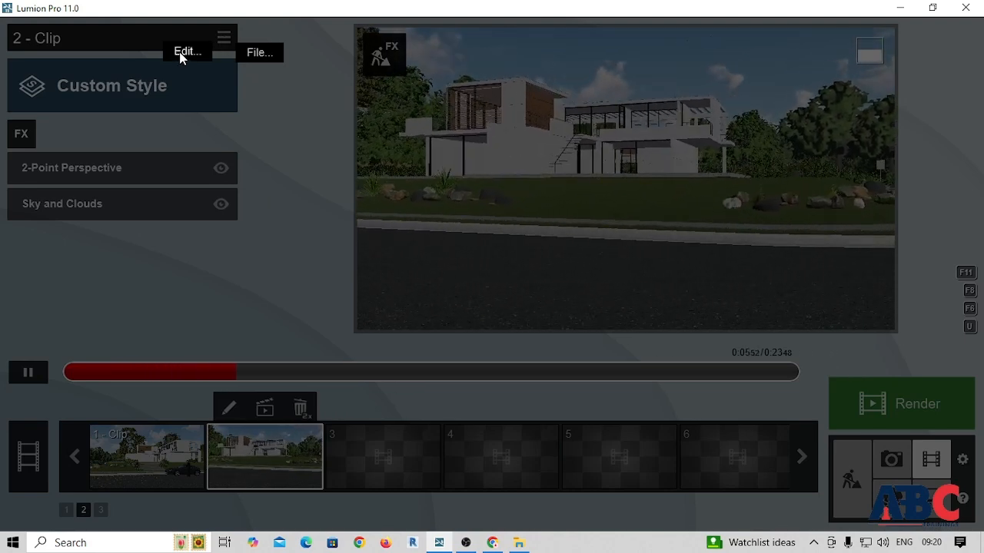
click(176, 54)
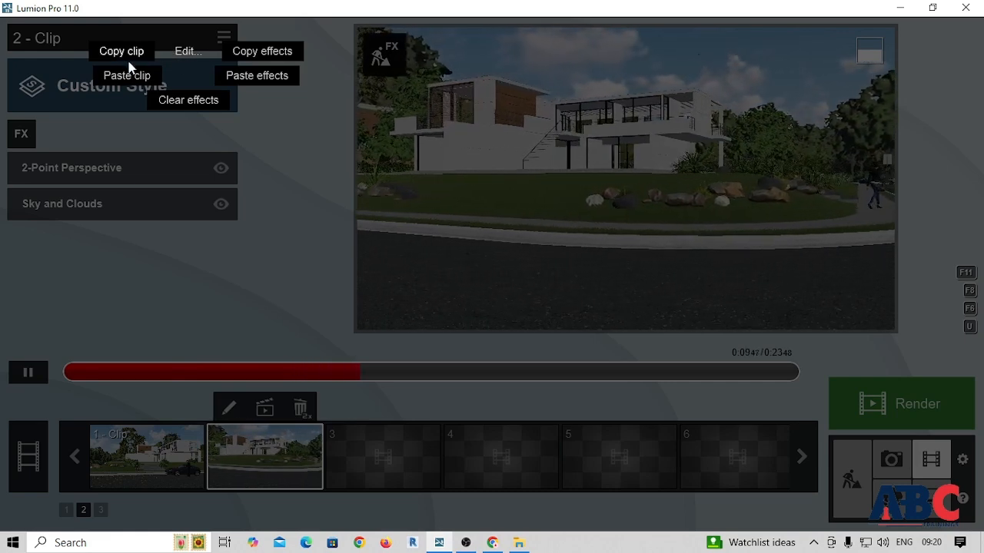
click(170, 42)
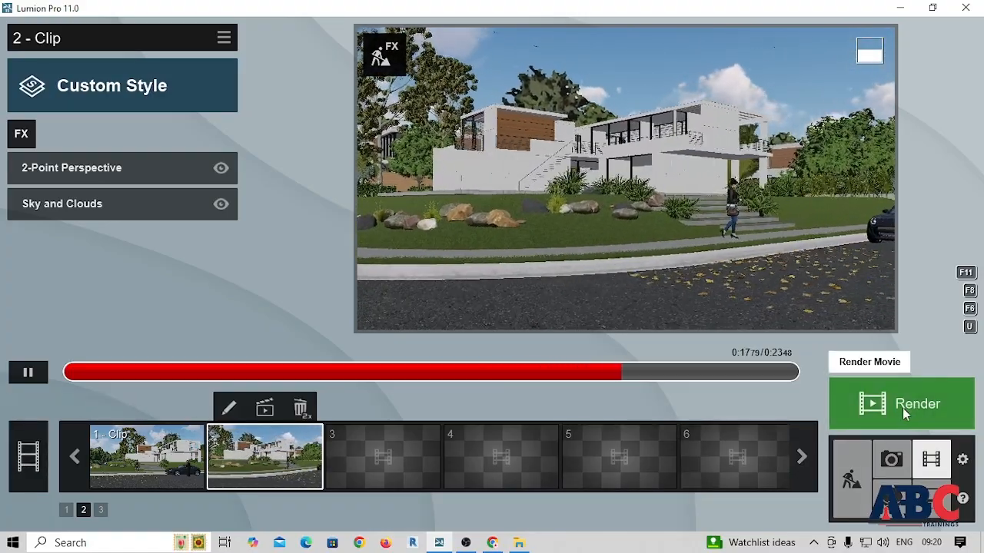
Step: Render the entire movie at four-star output quality in HD 1280x720 as an MP4 file named "rendering video"
click(903, 407)
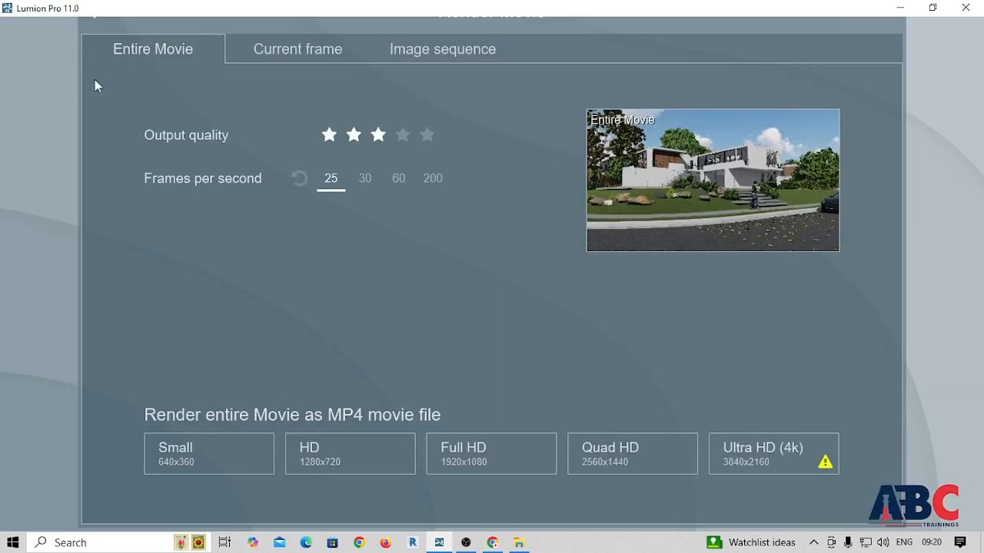
click(399, 138)
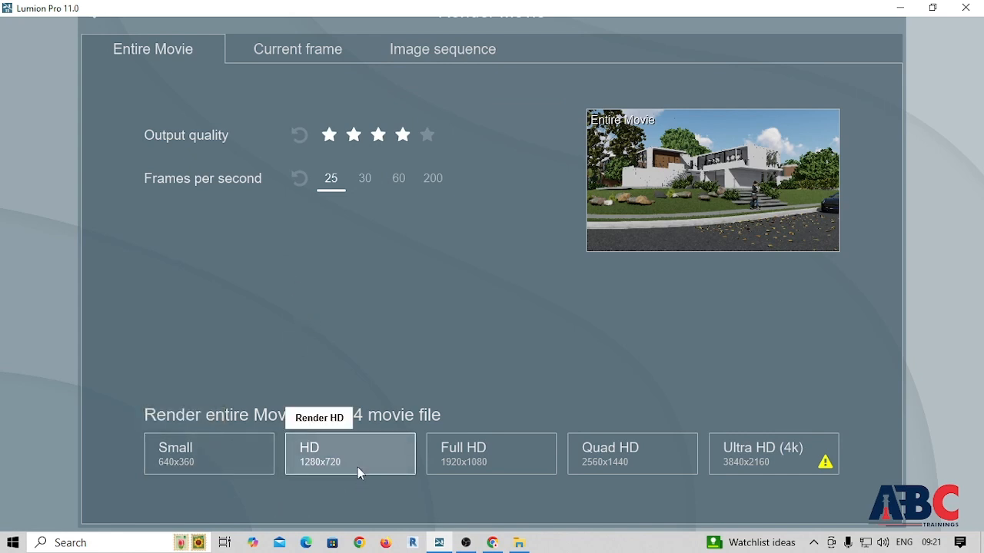
click(304, 453)
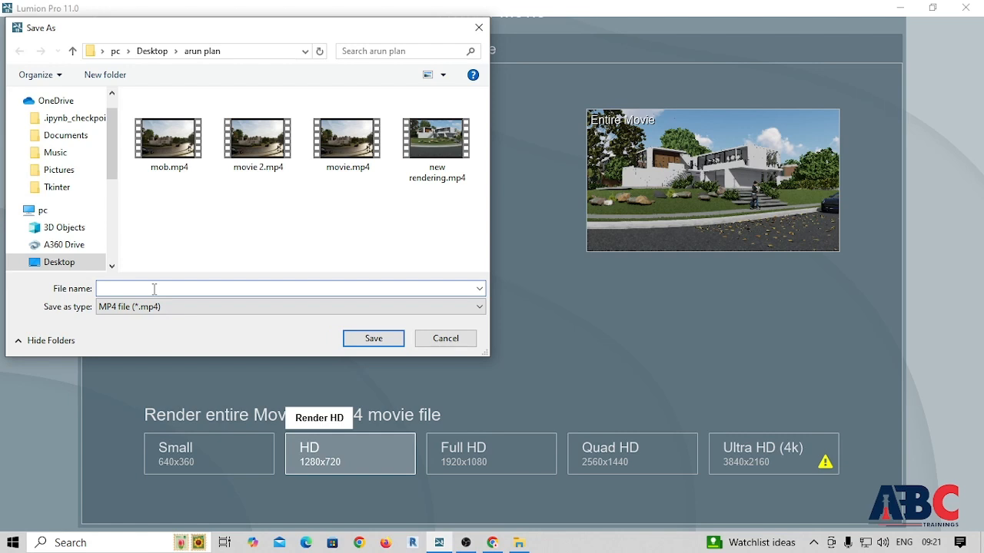
text(rendering video)
click(374, 339)
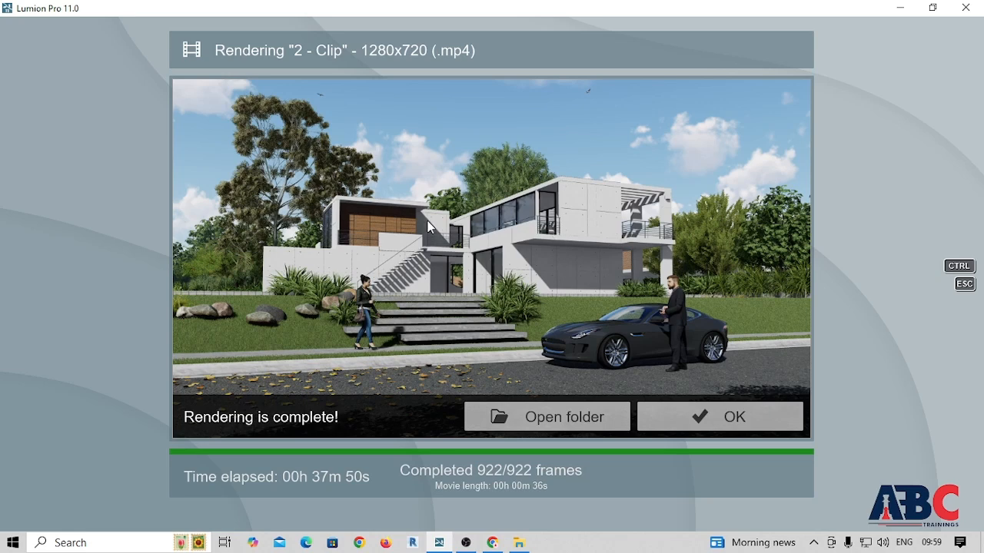
Step: Open the folder holding the finished render and play the "rendering video" MP4 file
click(552, 417)
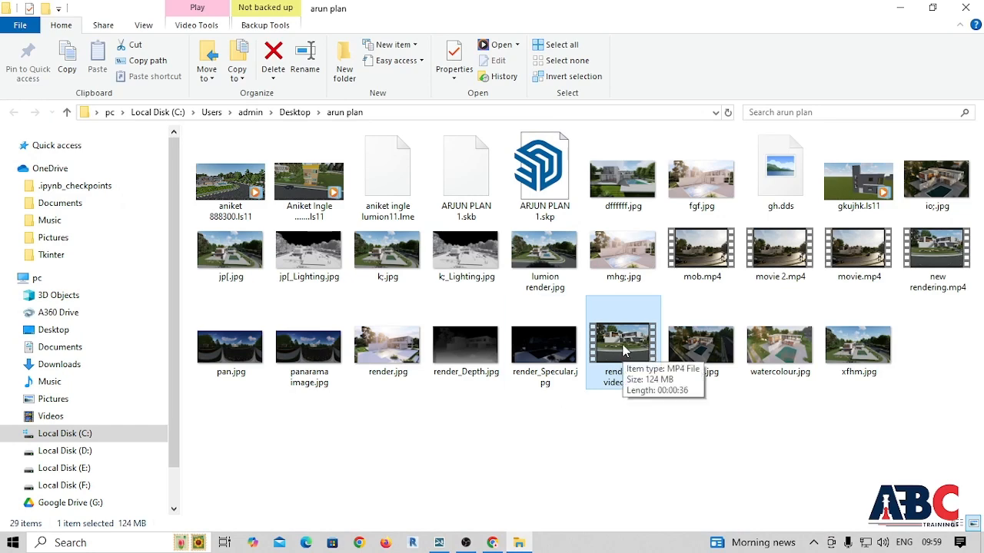
double_click(626, 351)
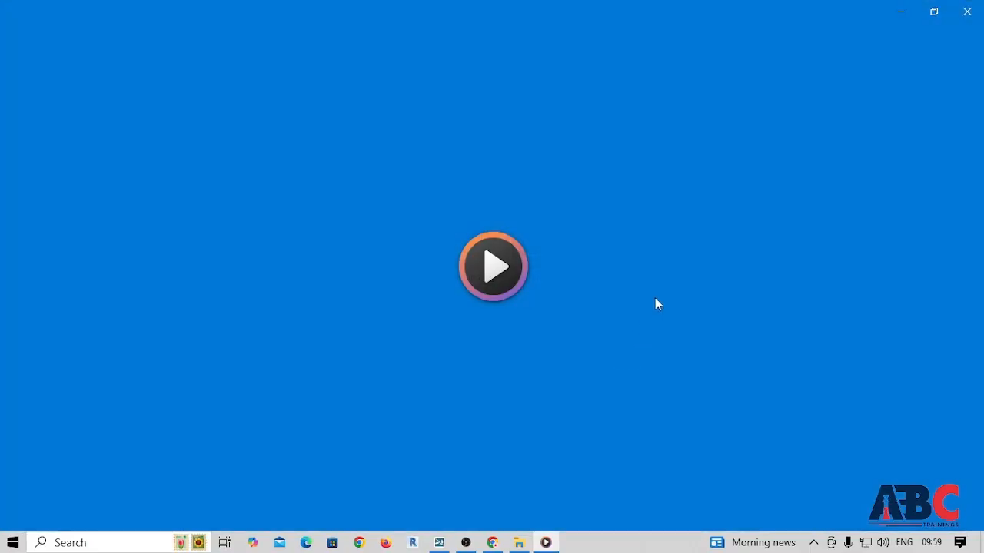